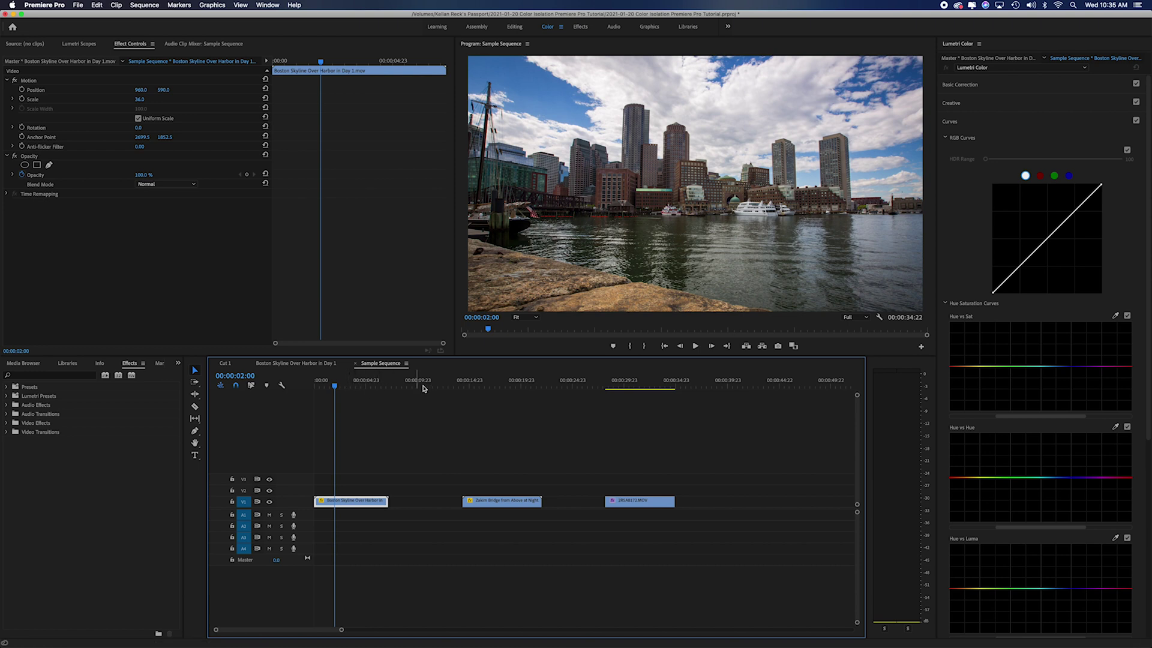
Preview the Zakim Bridge and autumn clips, then return to the Boston skyline clip's start
click(509, 384)
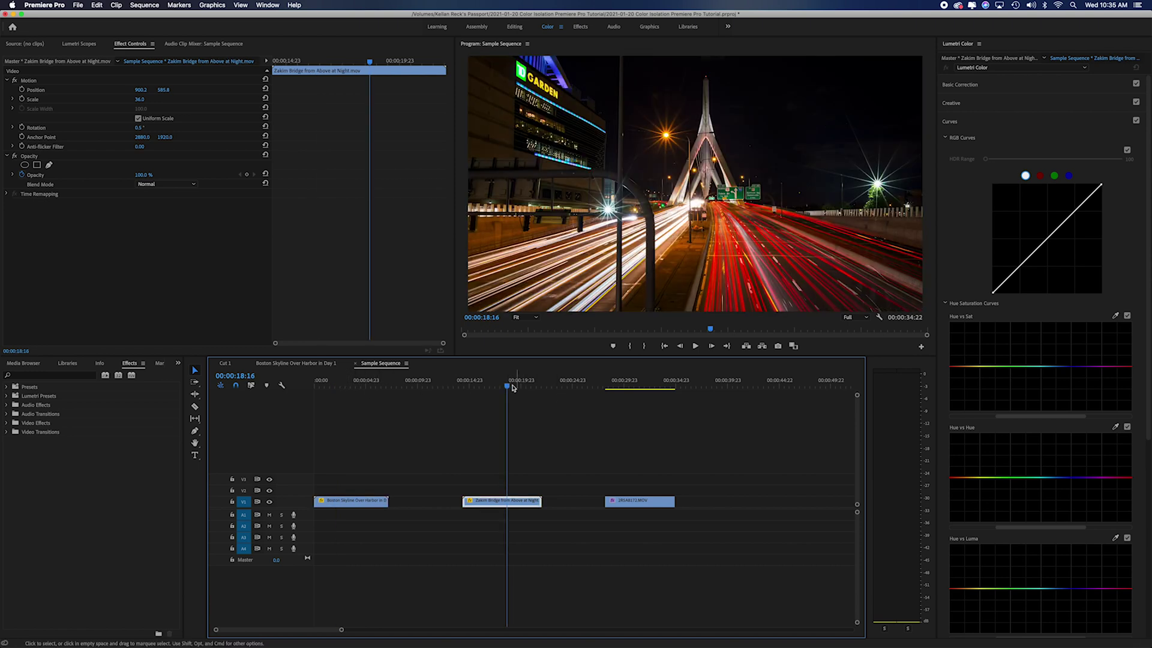
drag(507, 384, 508, 385)
mouse_move(629, 382)
mouse_down()
mouse_move(657, 384)
mouse_move(635, 386)
mouse_up()
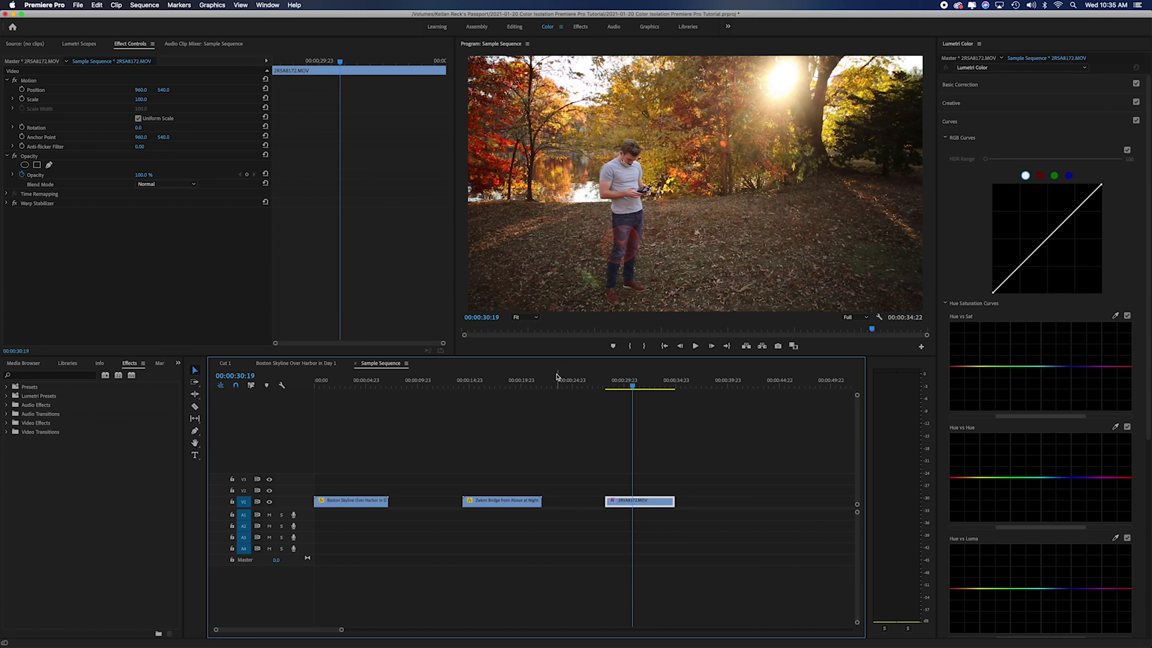
click(343, 384)
drag(336, 381, 332, 381)
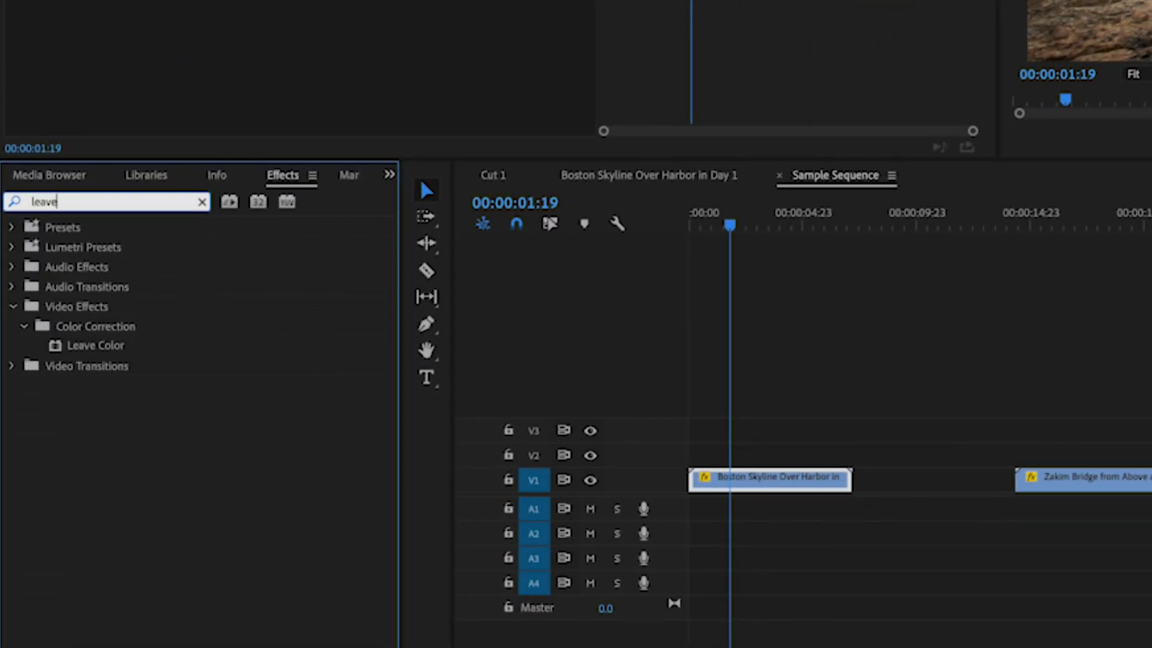
Apply Leave Color to the Boston skyline clip and sample the sky's blue as Color To Leave
click(95, 355)
drag(96, 353, 774, 480)
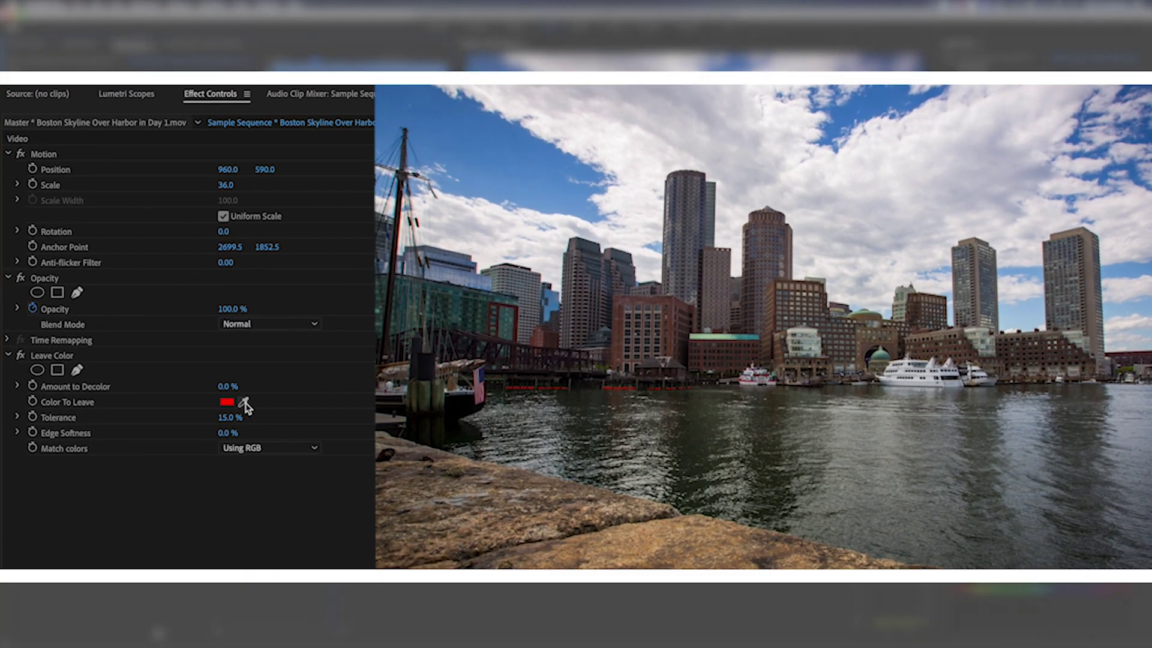
click(244, 403)
click(502, 157)
click(230, 387)
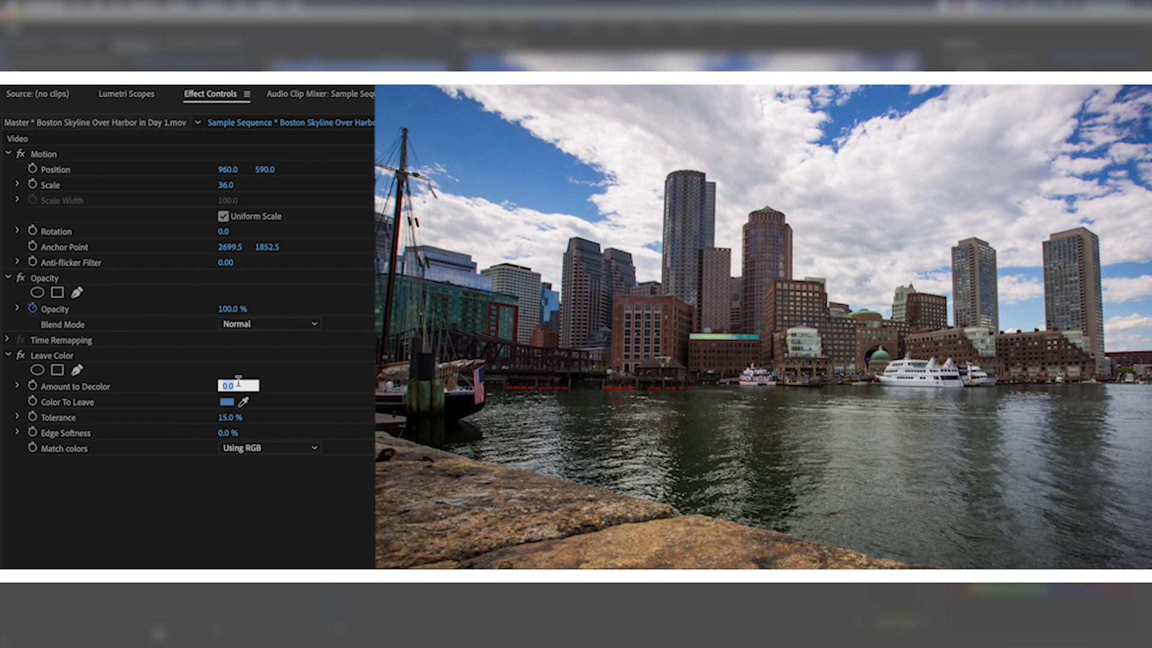
Set Leave Color's Amount to Decolor 90%, Tolerance 8% and Edge Softness 20%
text(90)
key(Return)
click(231, 418)
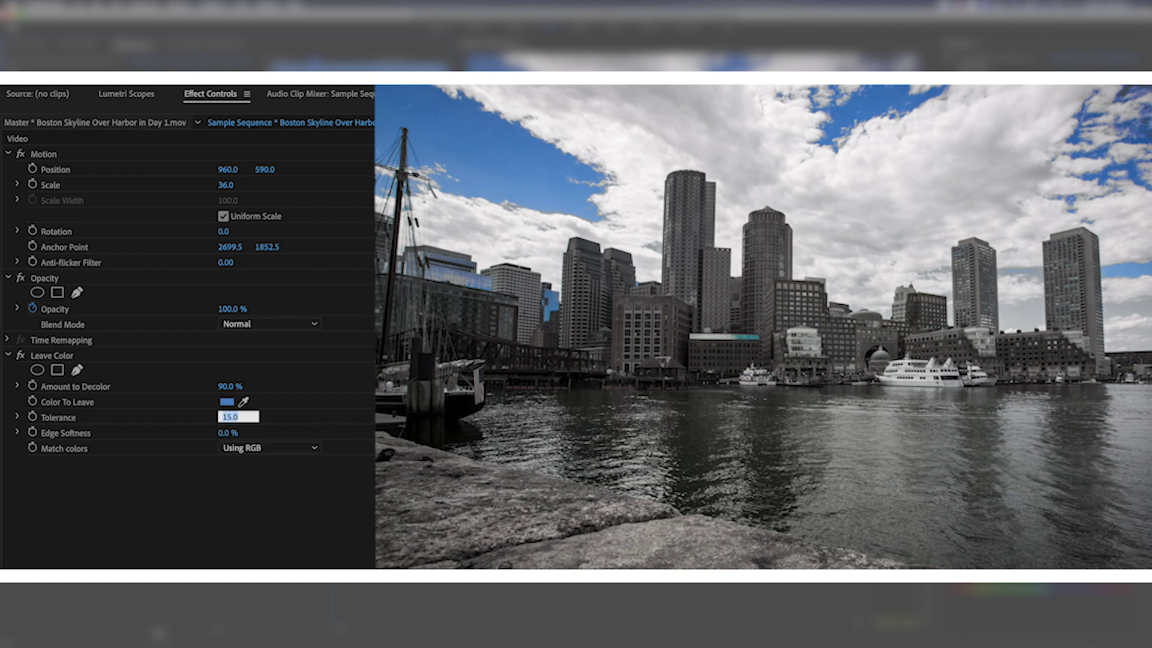
text(8)
key(Return)
click(230, 432)
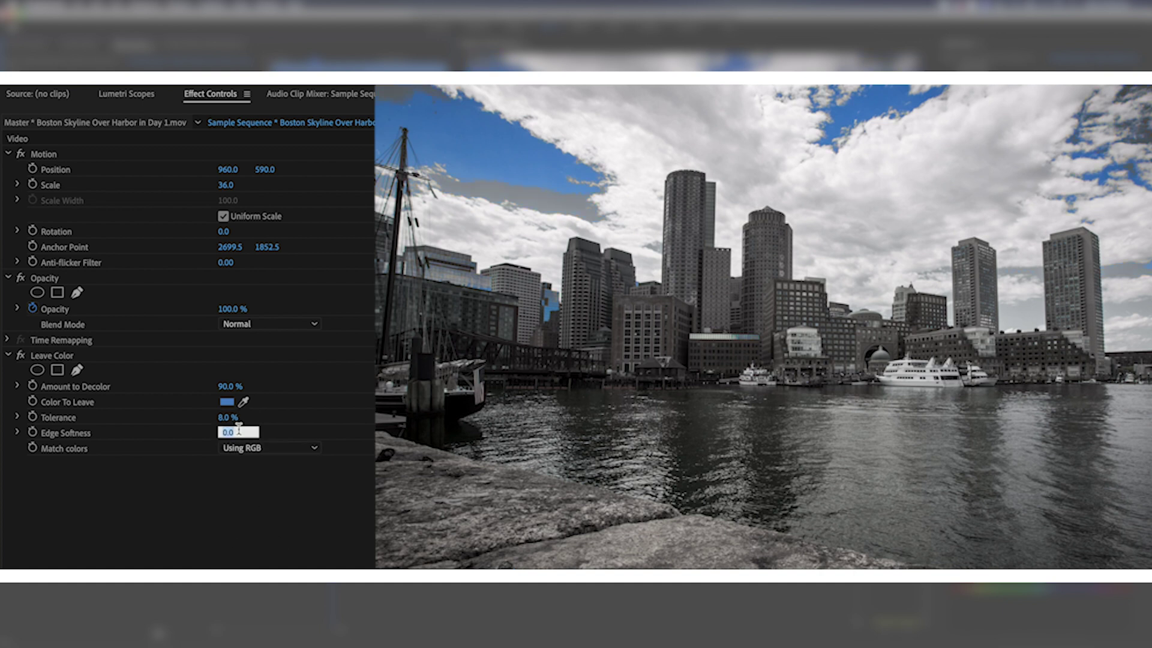
text(20)
key(Return)
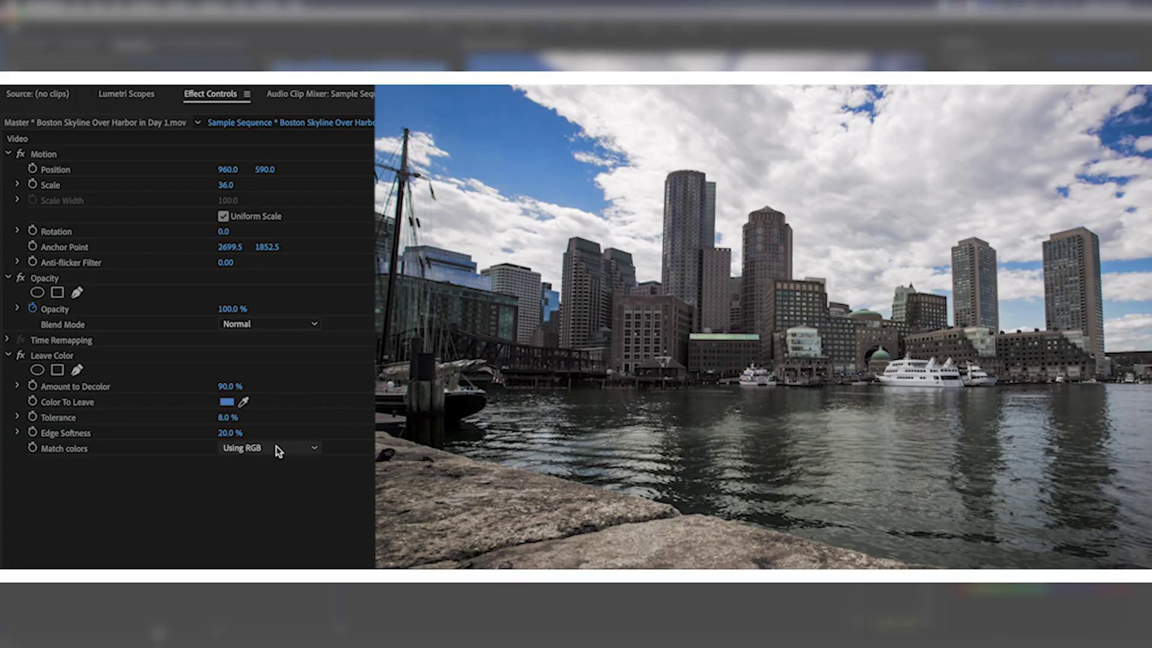
Compare Using Hue and Using RGB colour matching, finally settling on Using Hue
click(276, 447)
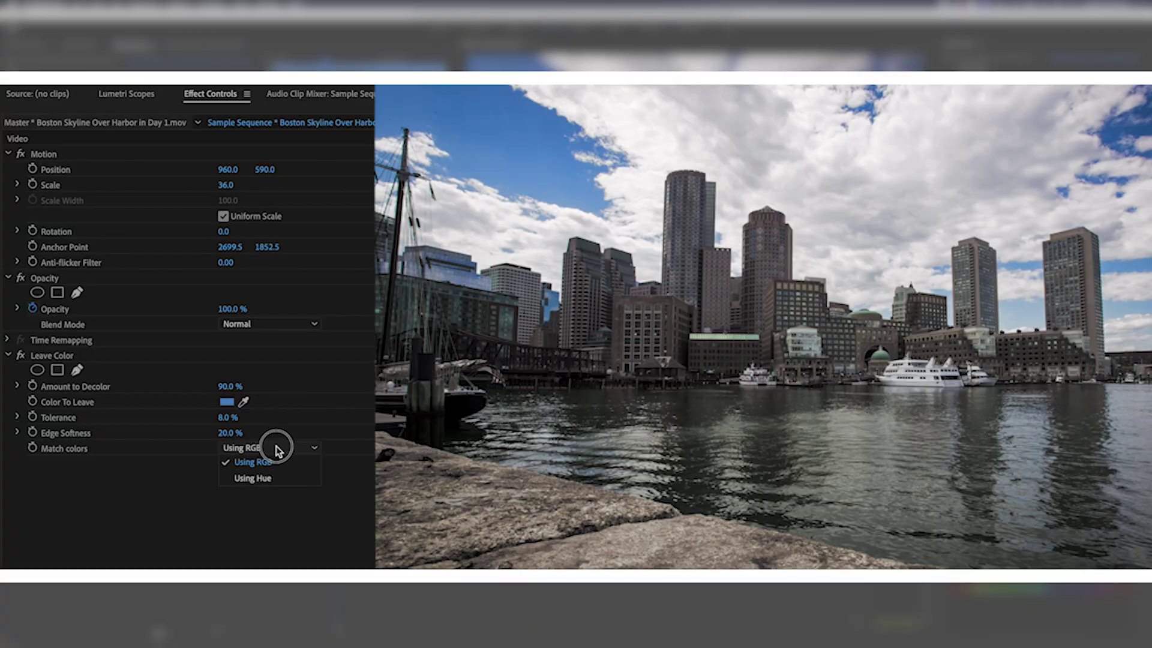
click(281, 481)
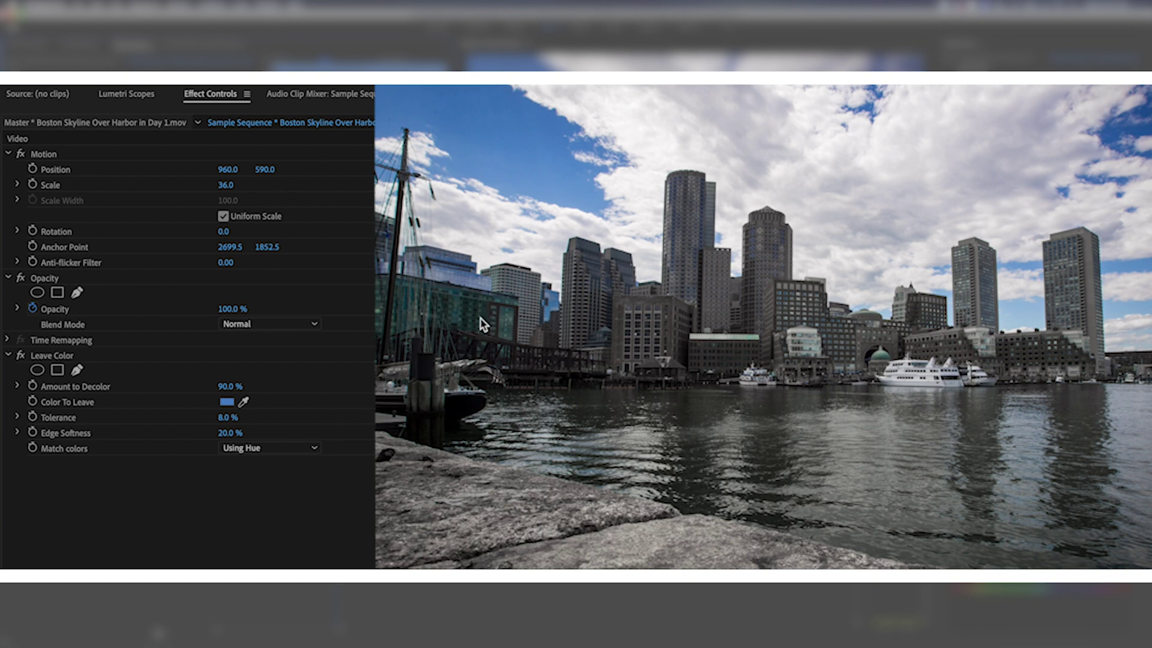
click(303, 448)
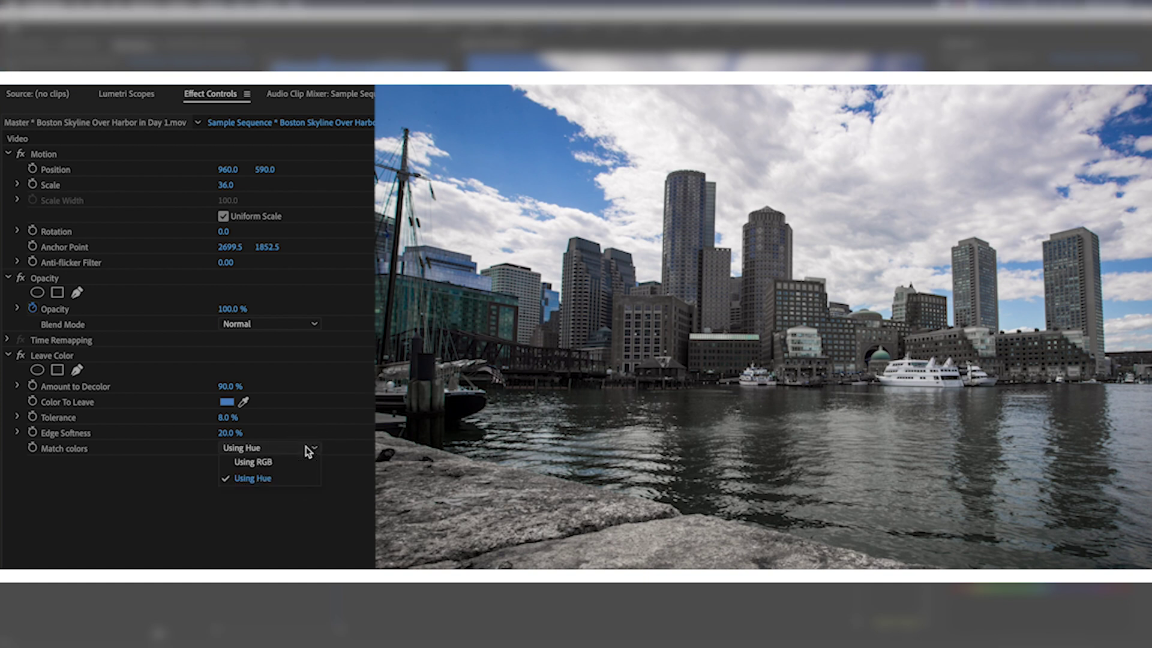
click(290, 465)
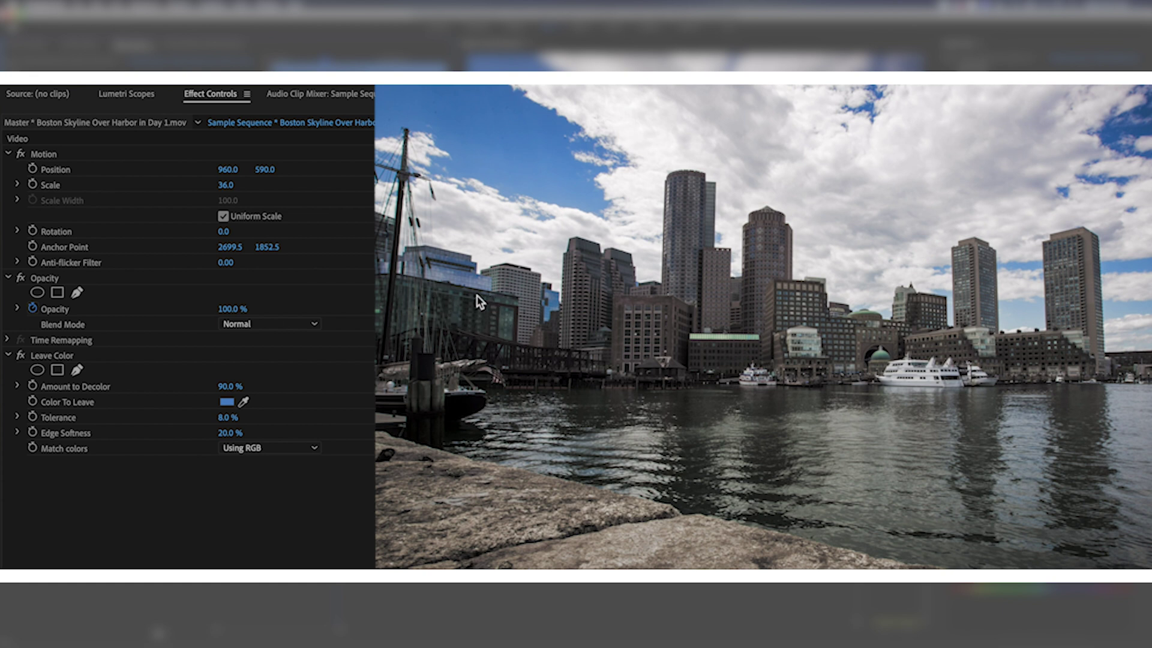
click(268, 448)
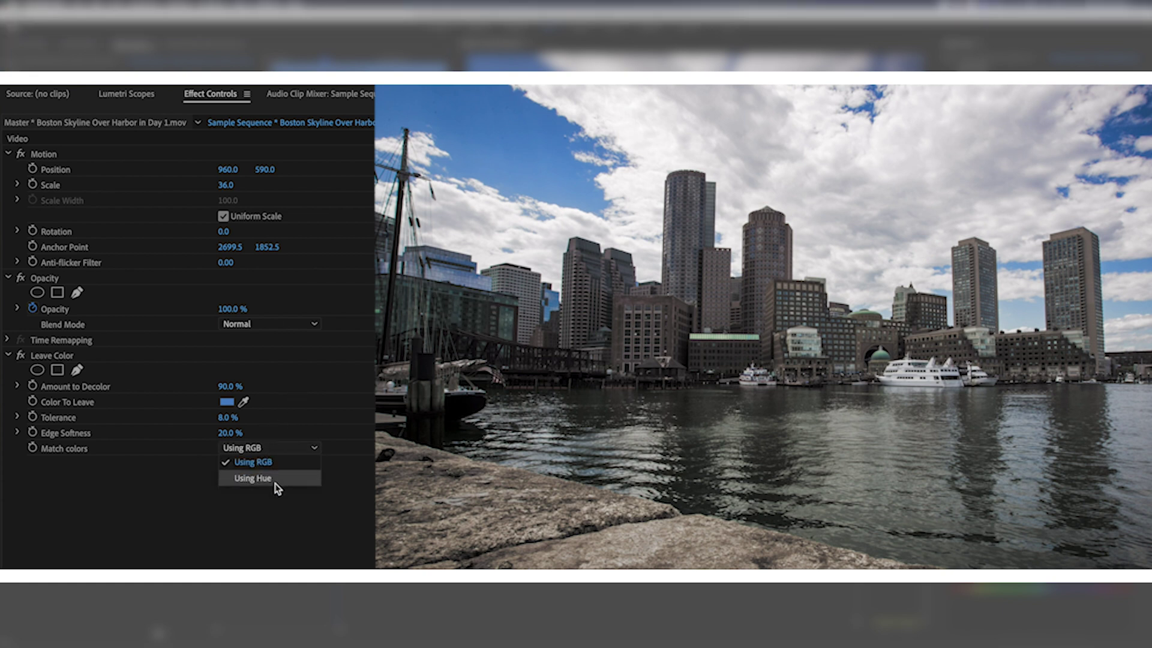
click(276, 480)
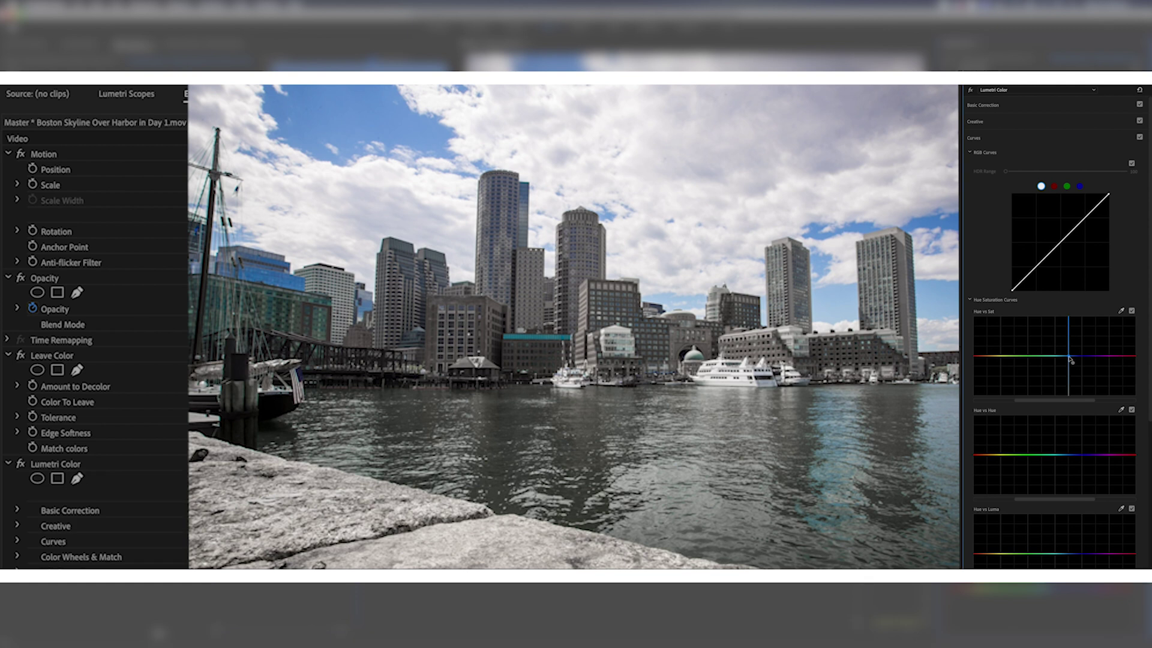
Boost blue on Hue vs Sat, shift it toward teal on Hue vs Hue, and brighten it on Hue vs Luma
mouse_move(1070, 356)
mouse_down()
mouse_move(1070, 342)
mouse_move(1071, 359)
mouse_up()
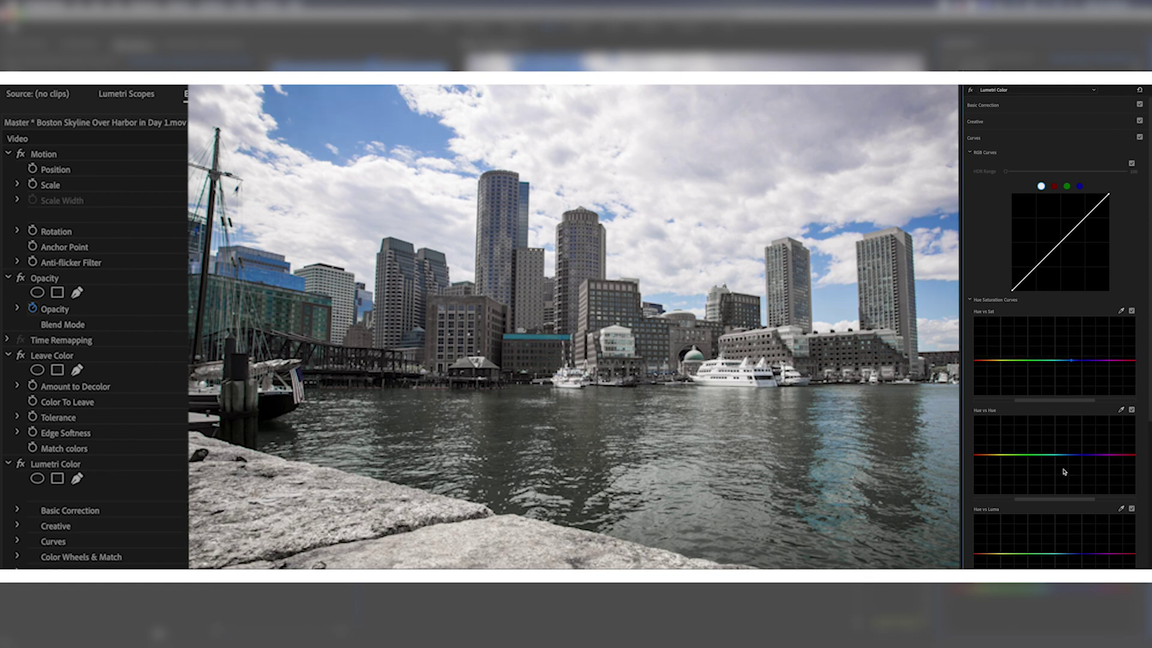
click(980, 144)
click(980, 144)
mouse_move(1063, 454)
mouse_down()
mouse_move(1063, 443)
mouse_move(1060, 477)
mouse_move(1060, 453)
mouse_up()
mouse_move(1041, 553)
mouse_down()
mouse_move(1042, 538)
mouse_move(1041, 556)
mouse_up()
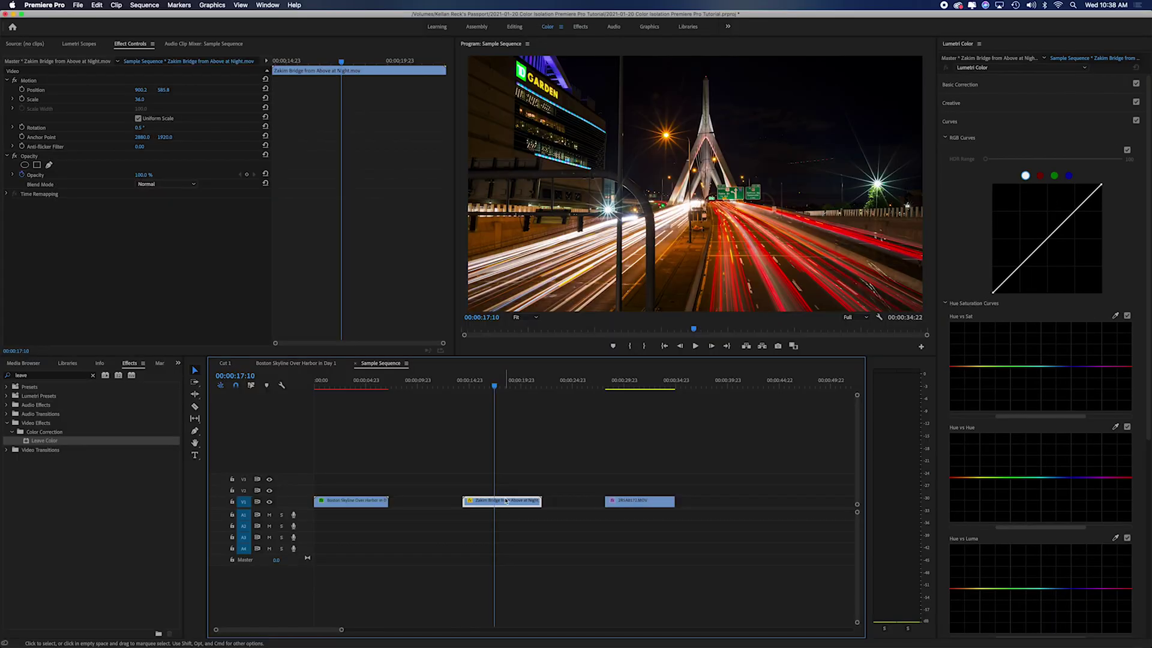
Apply Leave Color to the Zakim Bridge clip, keep the red light trail colour, and decolor 90%
click(37, 442)
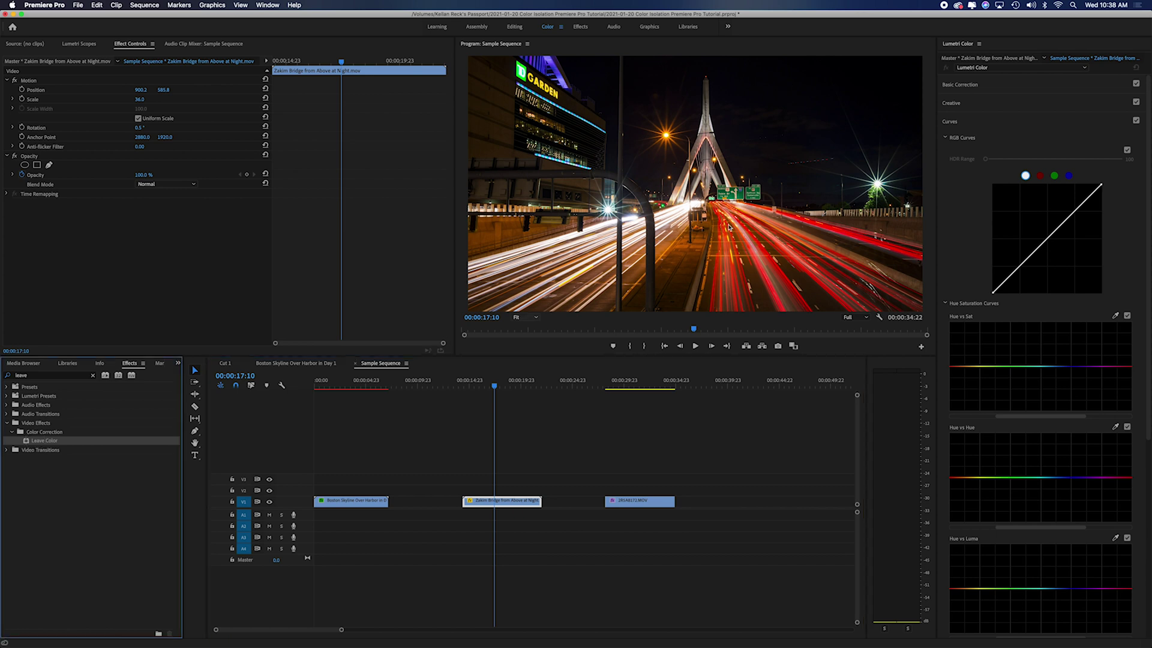
drag(37, 444, 507, 502)
click(151, 231)
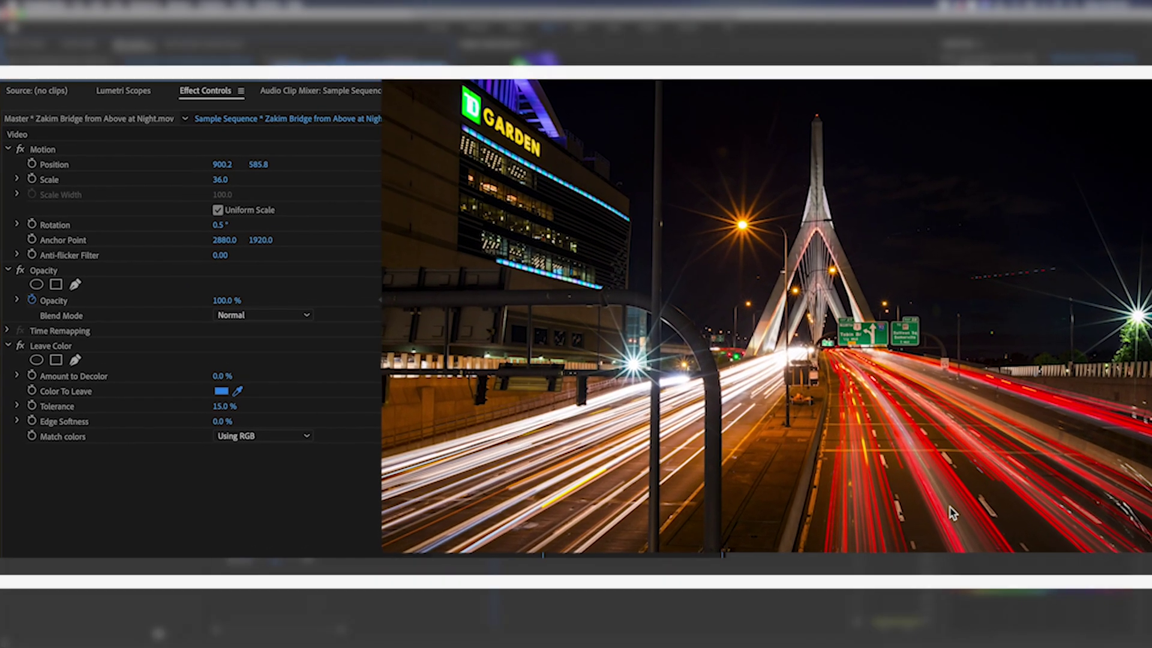
click(953, 513)
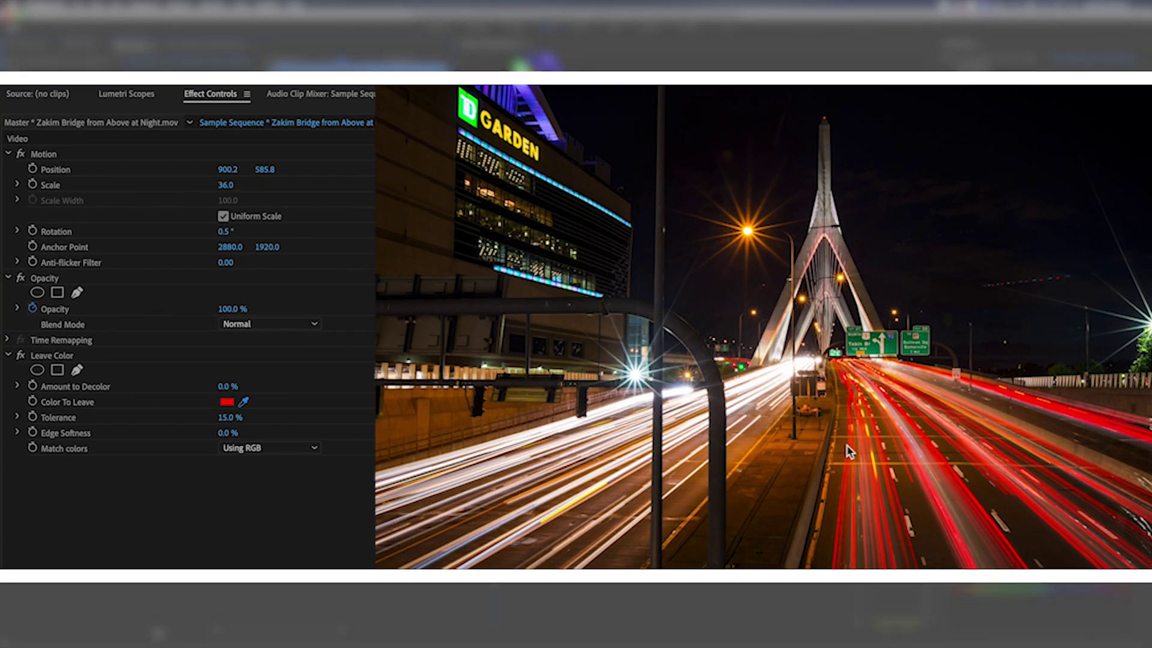
click(226, 387)
text(90)
key(Return)
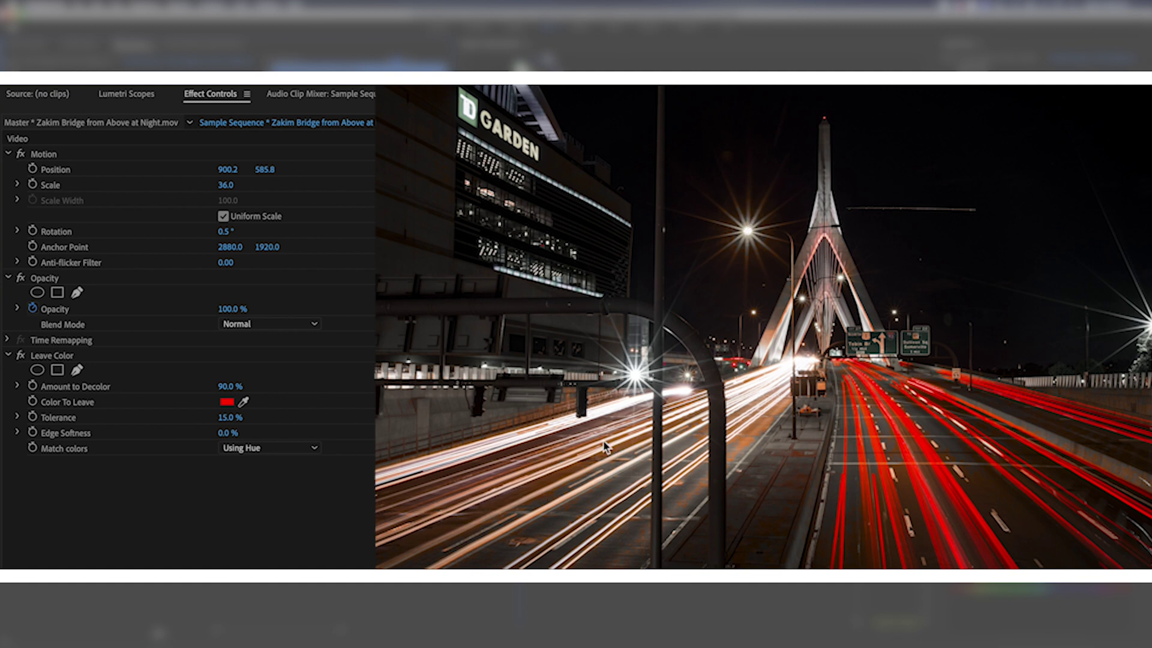
Switch Match colors to Using RGB and set Edge Softness to 5%
click(278, 457)
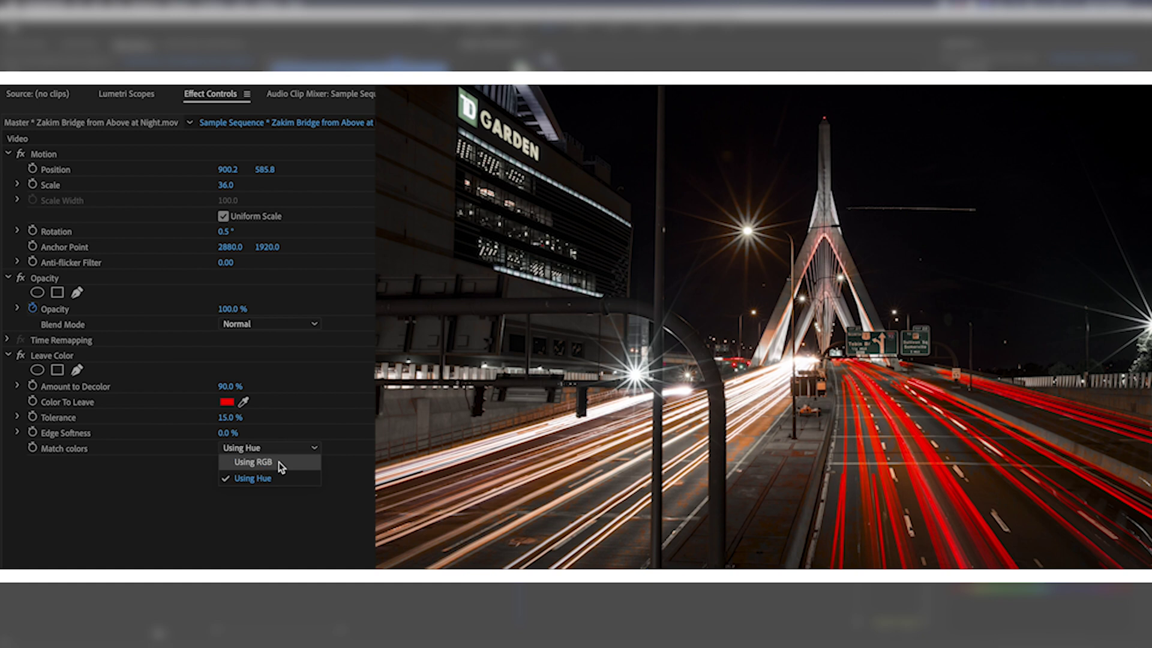
click(280, 468)
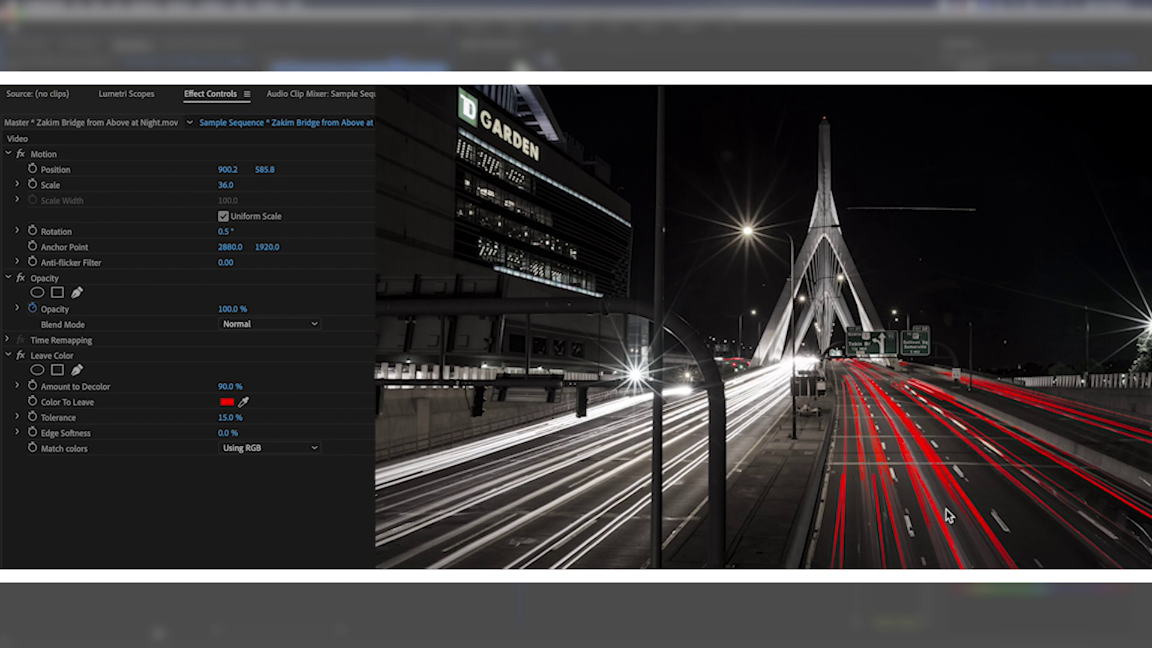
click(238, 432)
text(5)
key(Return)
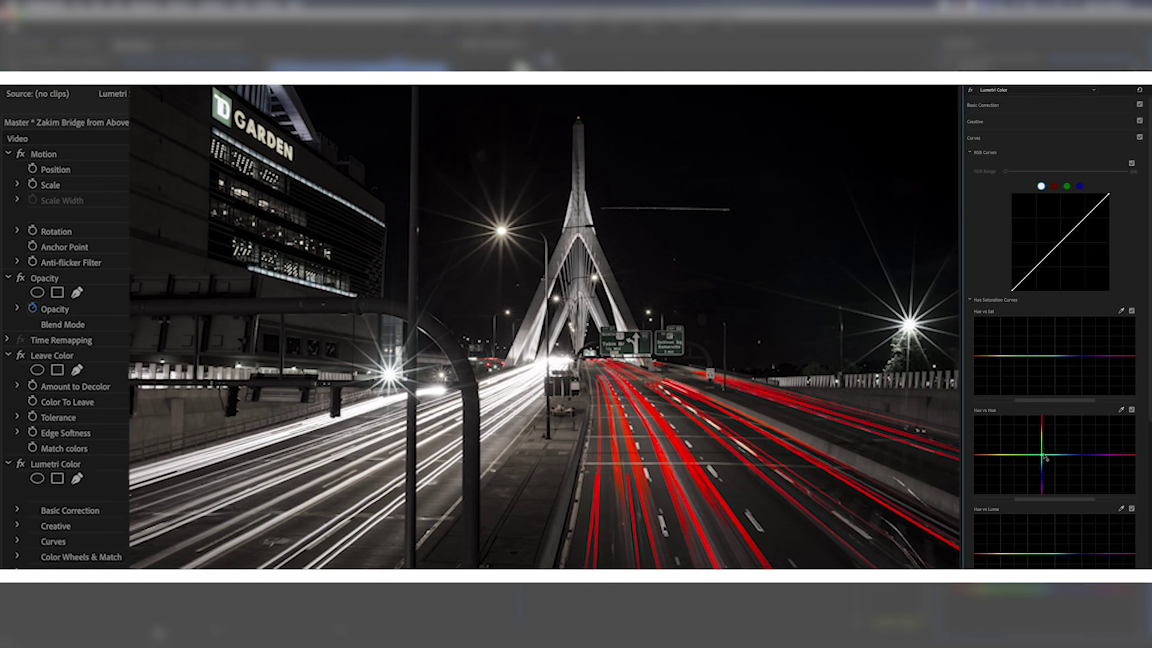
Drag red on the Hue vs Hue curve to shift the light trails through magenta to green
drag(1044, 456, 1045, 439)
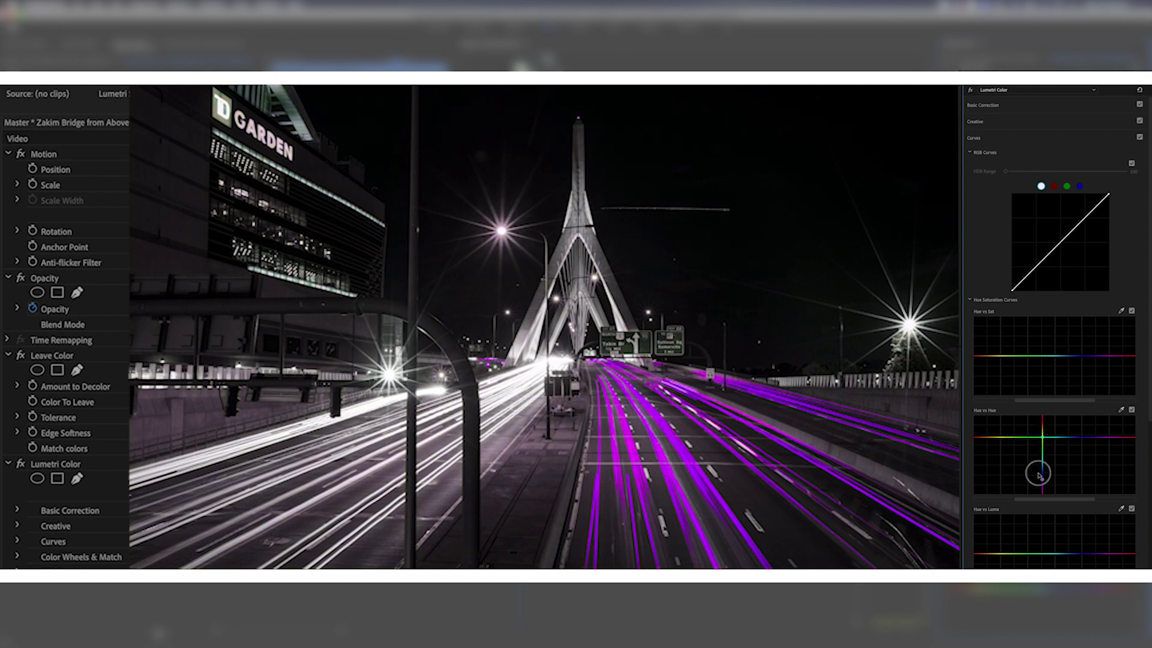
drag(1037, 470, 1037, 433)
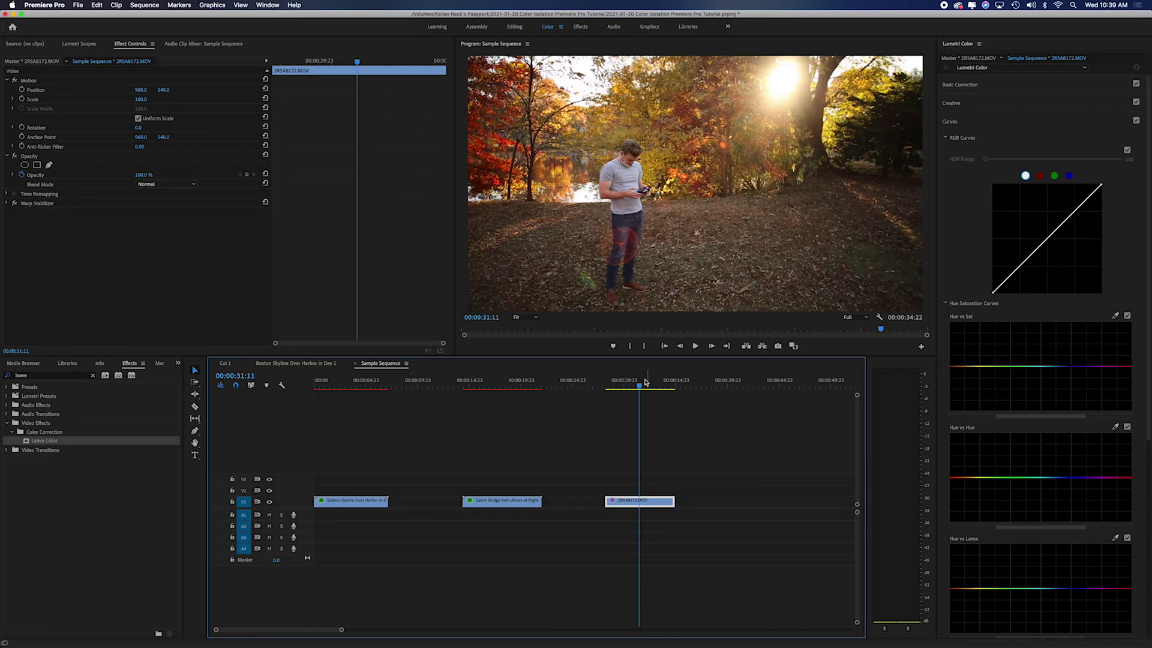
At 00:00:31:00, apply Leave Color to 2RSA8172.MOV and sample the red foliage
click(635, 383)
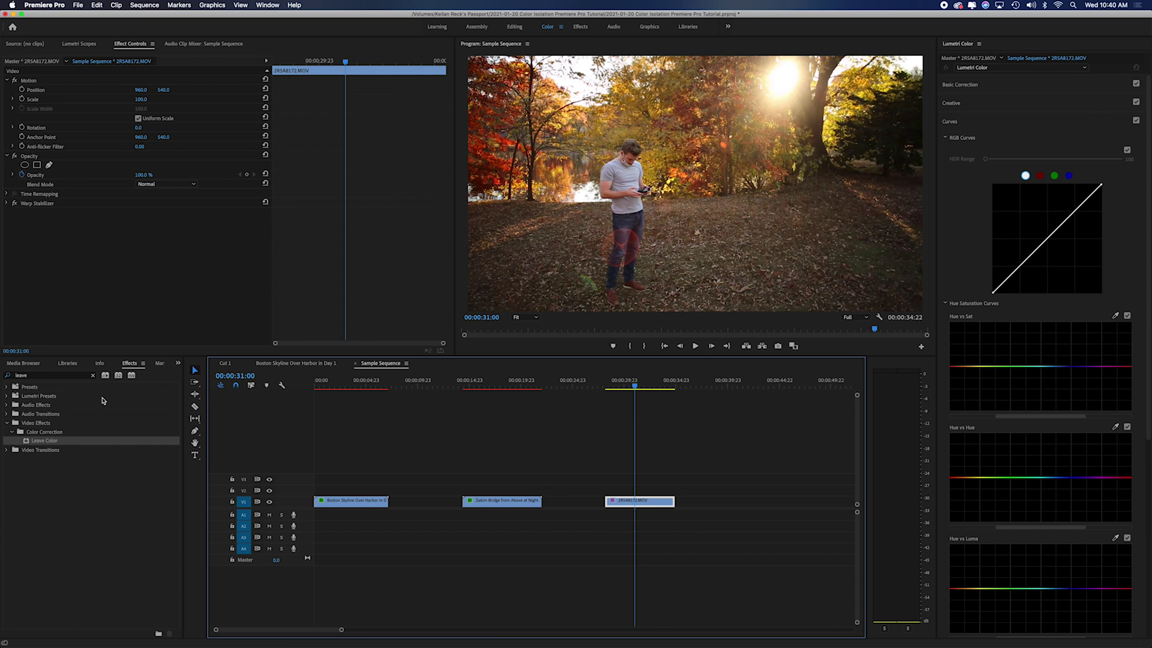
drag(44, 440, 646, 504)
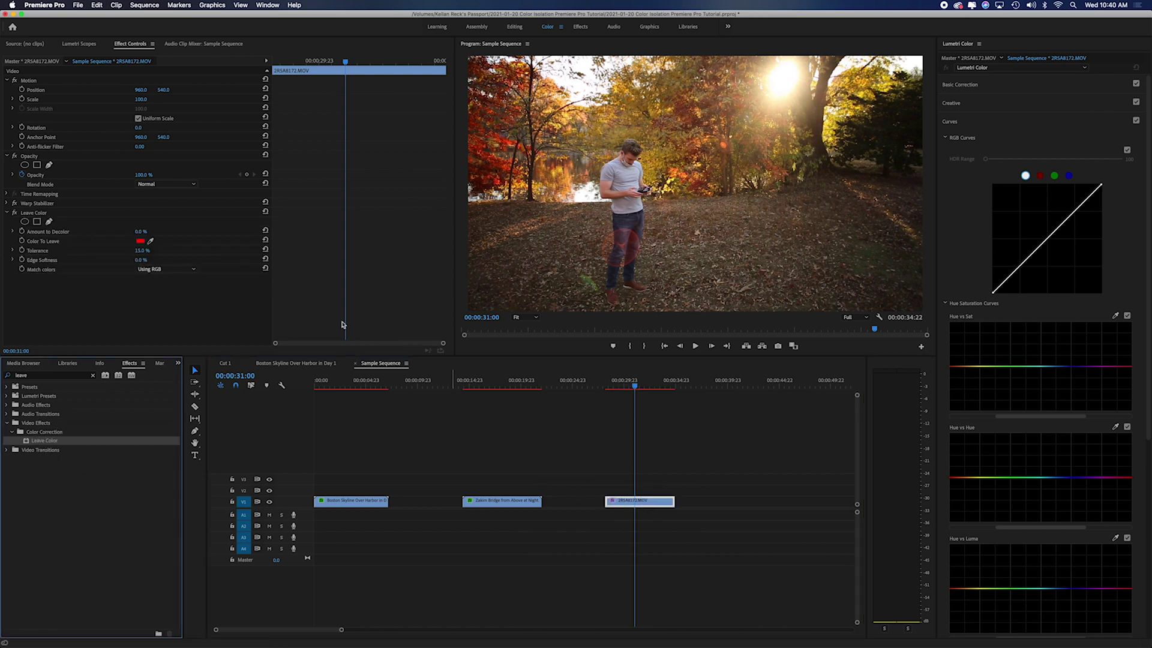
click(152, 241)
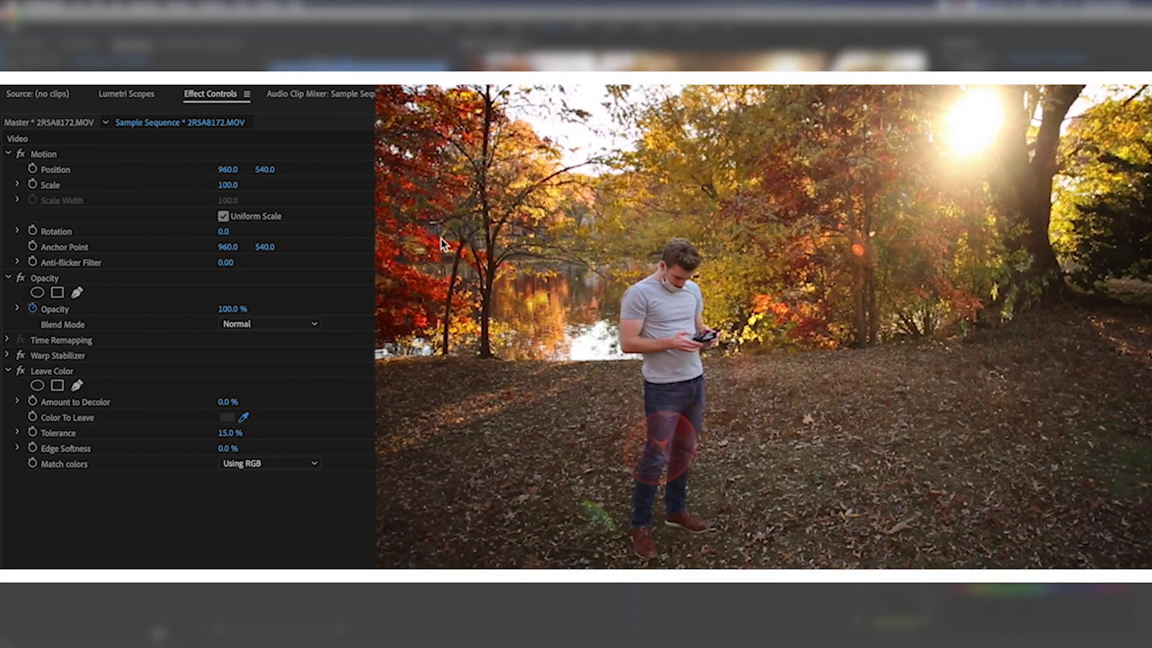
click(442, 243)
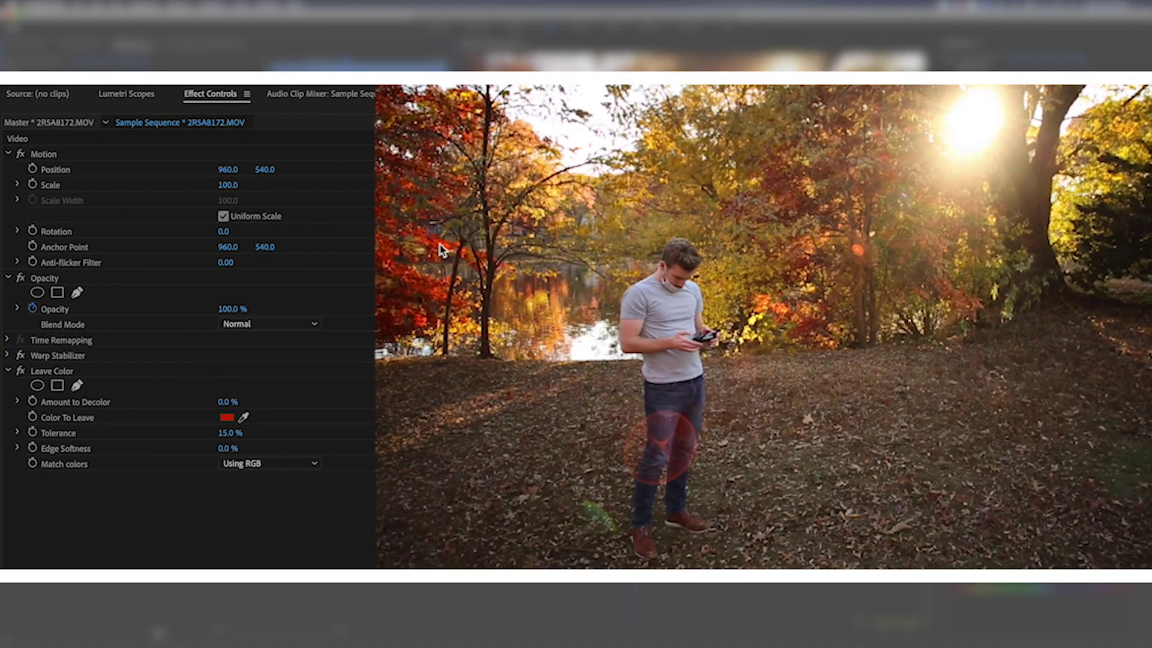
Try Amount to Decolor at 90%, then lower it to 75%
click(237, 400)
text(90)
key(Return)
click(237, 401)
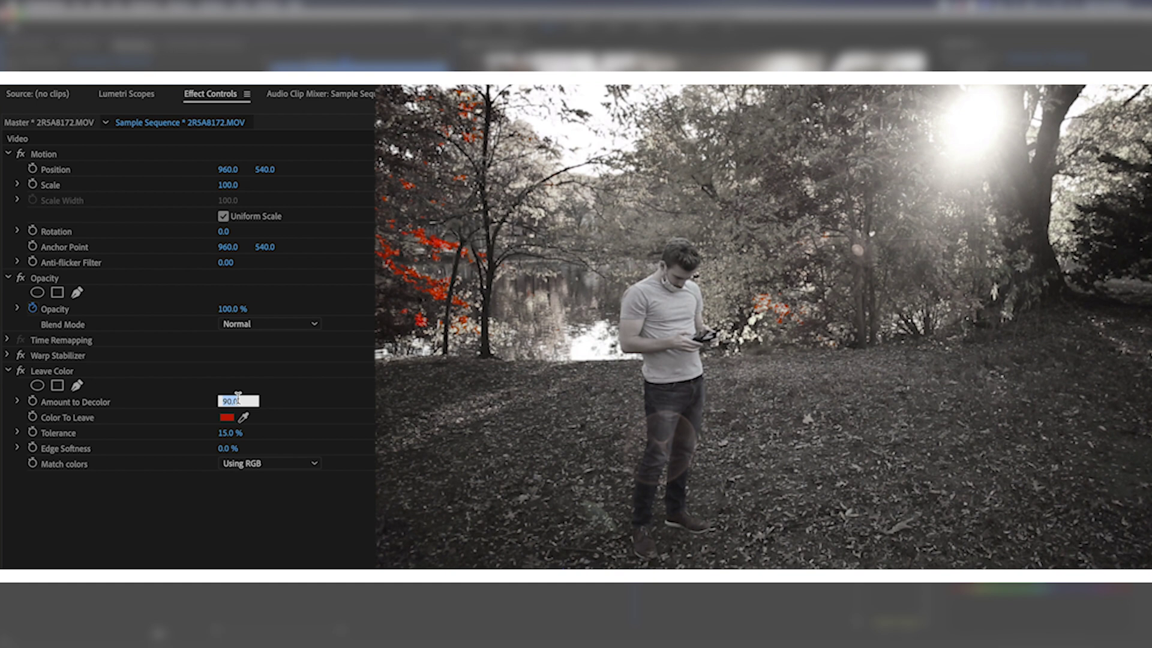
text(75)
key(Return)
Set Match colors to Using Hue and return Amount to Decolor to 90%
click(295, 464)
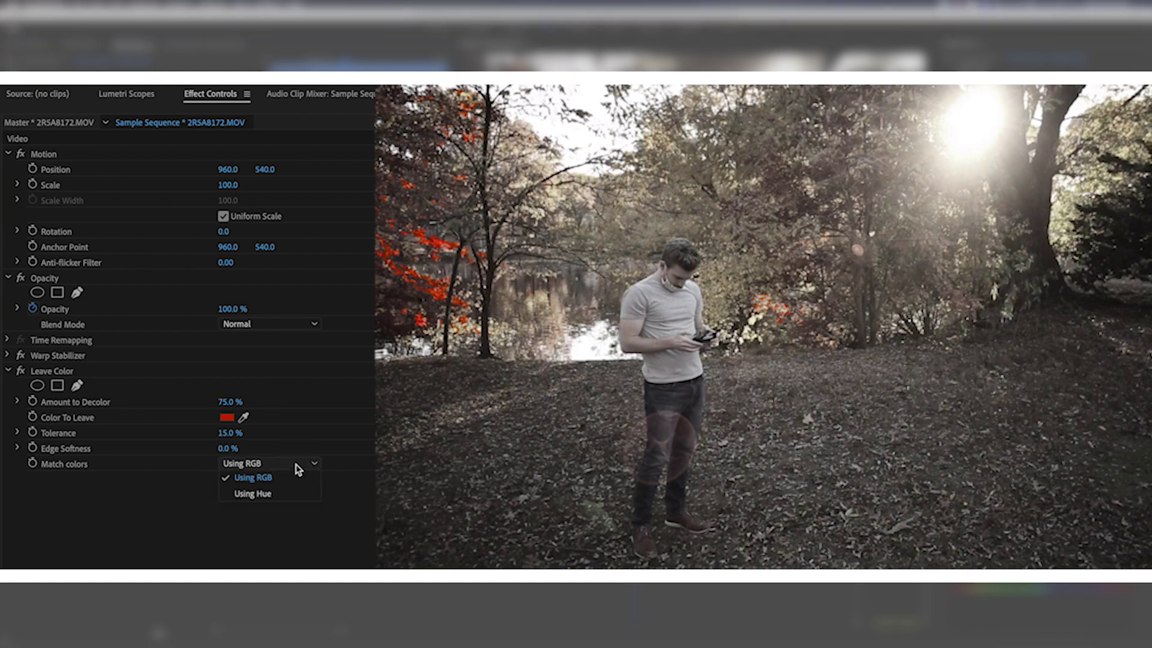
click(281, 497)
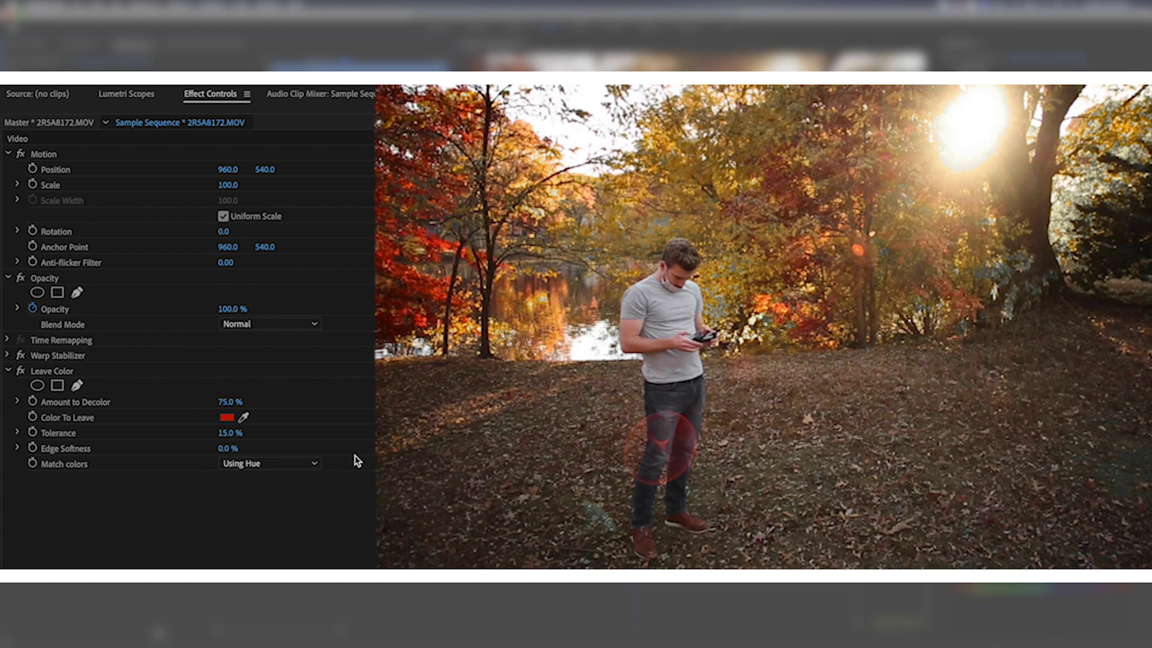
click(232, 400)
text(90)
key(Return)
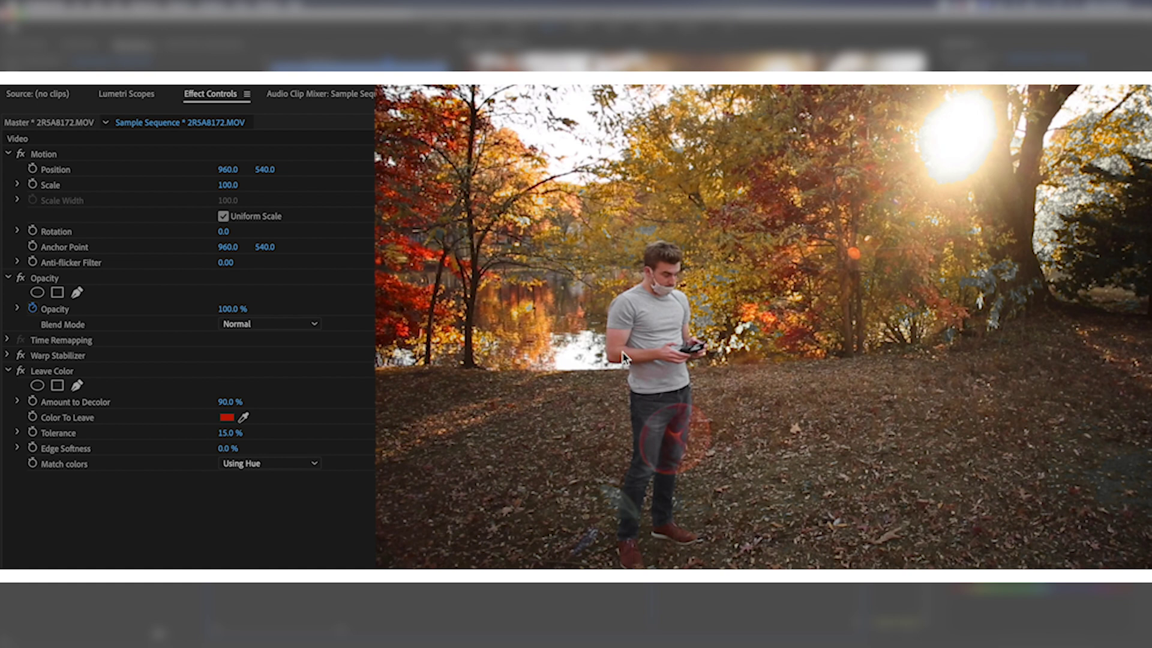
click(237, 432)
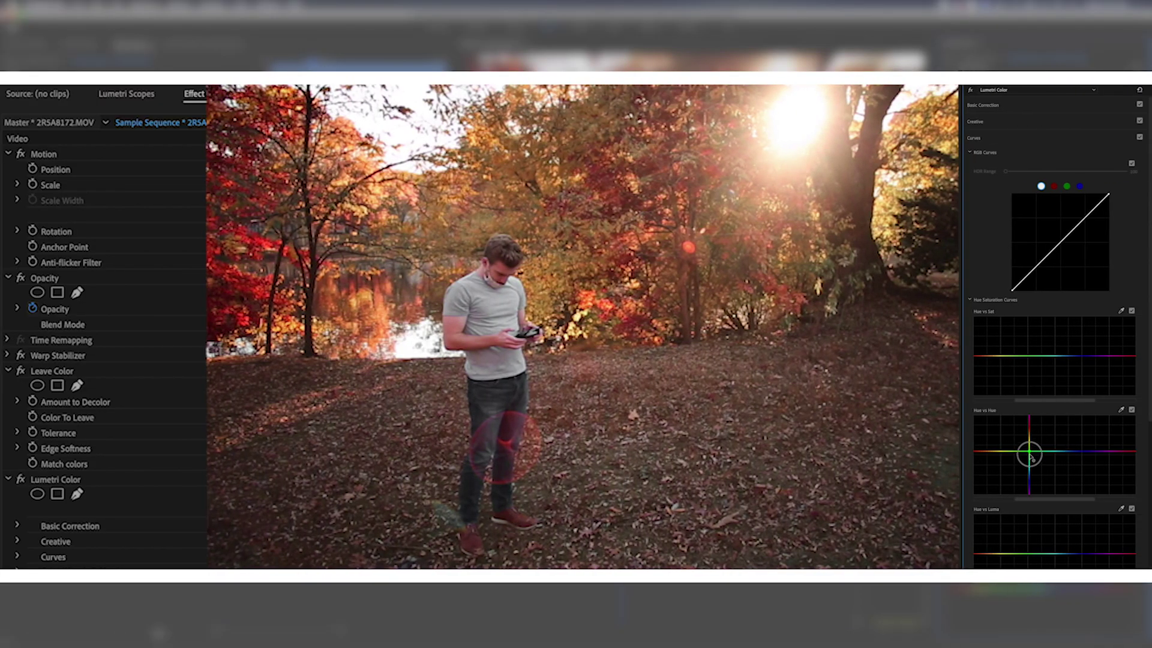
Shift the foliage hue toward orange on Hue vs Hue and raise its saturation on Hue vs Sat
drag(1032, 464, 1030, 454)
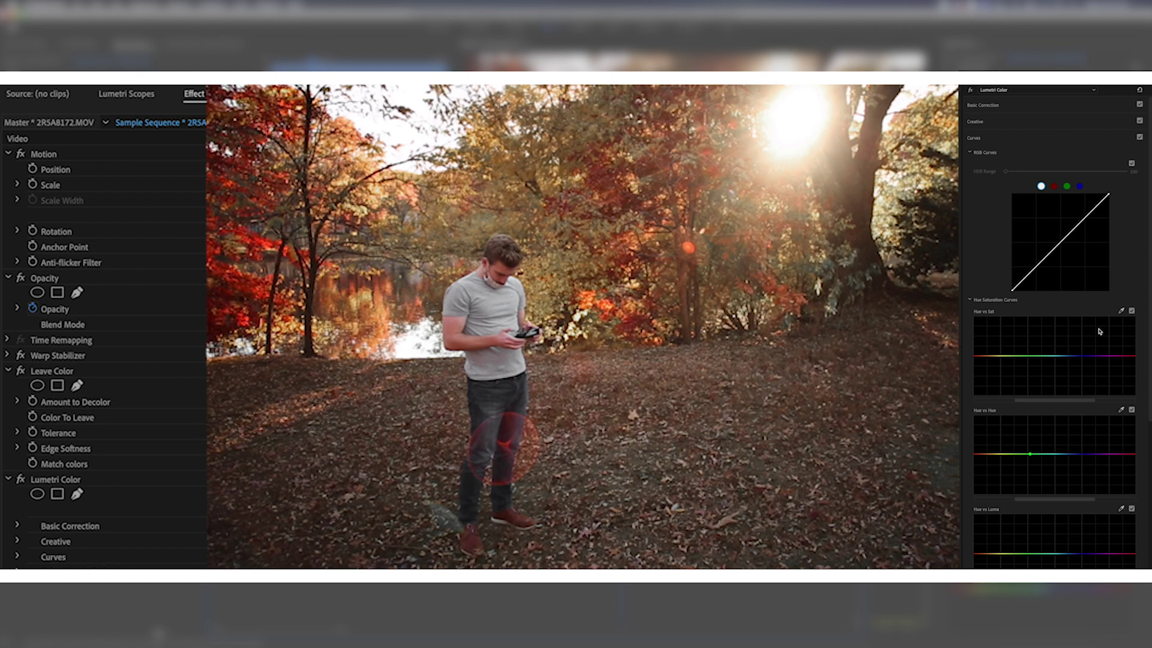
drag(1055, 357, 1056, 342)
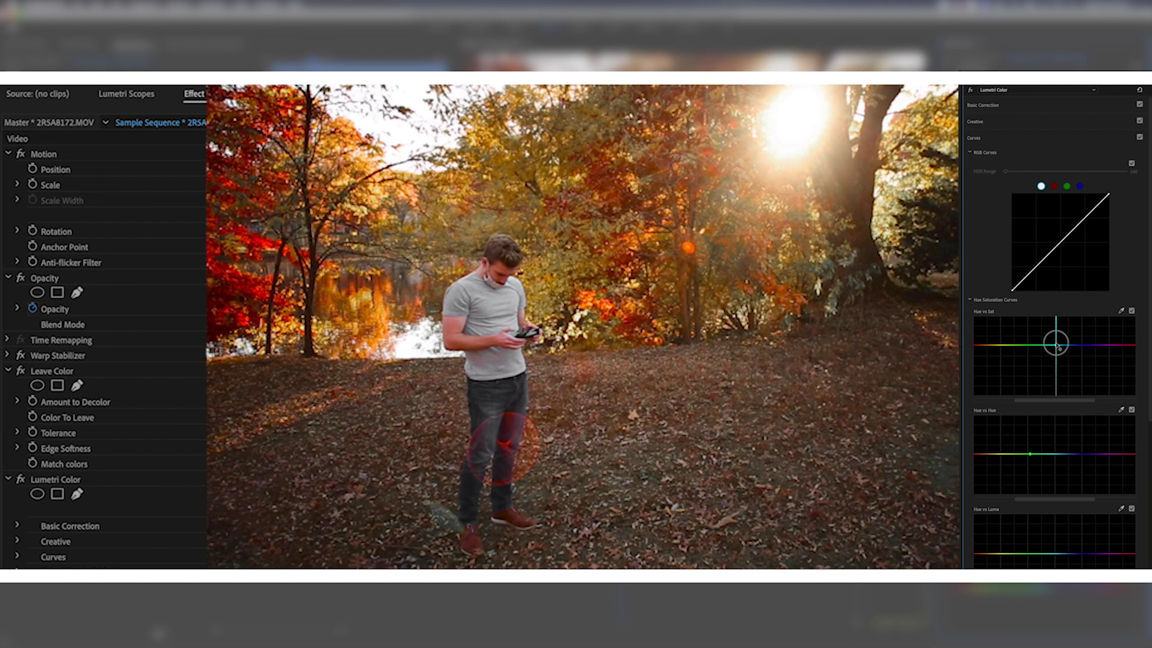